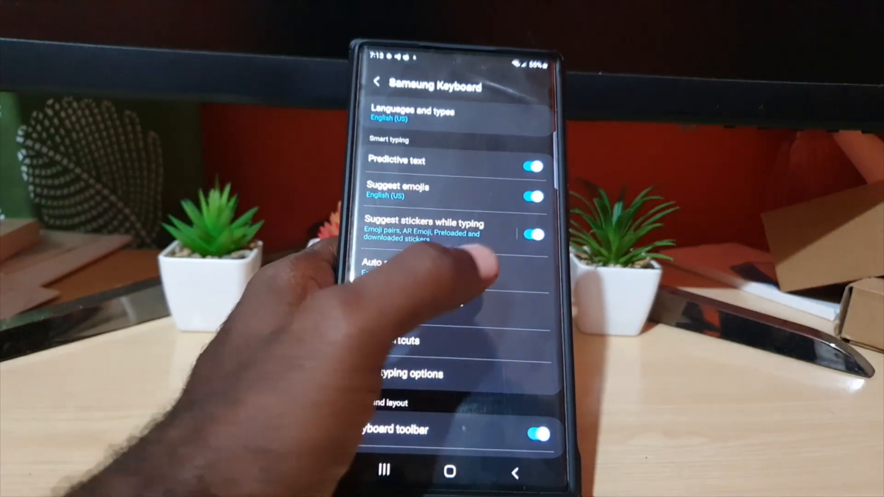
scroll(443, 277, down, 1)
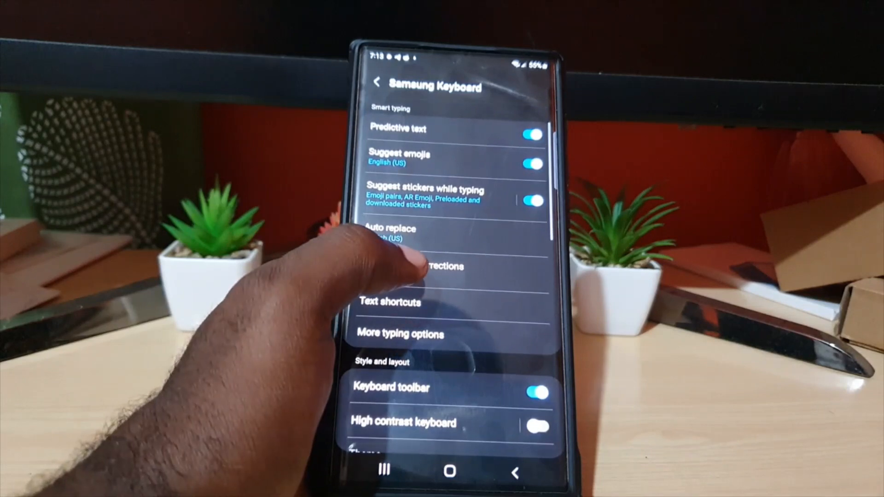
scroll(442, 276, down, 1)
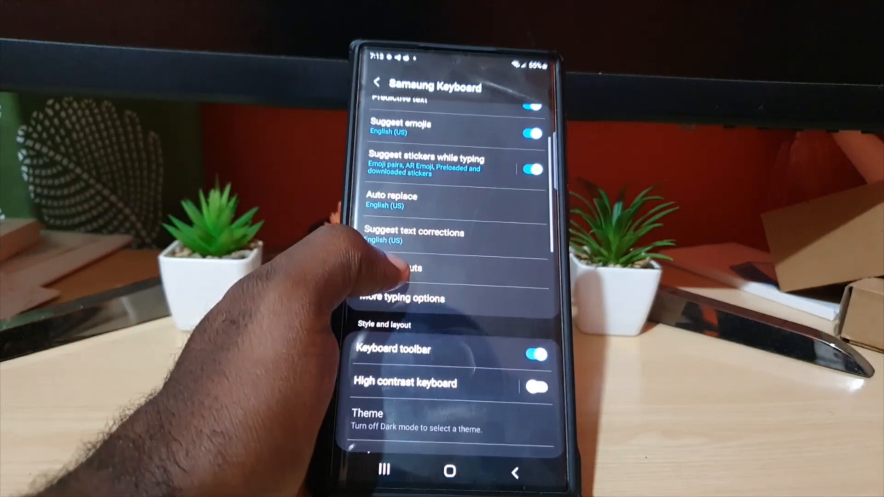